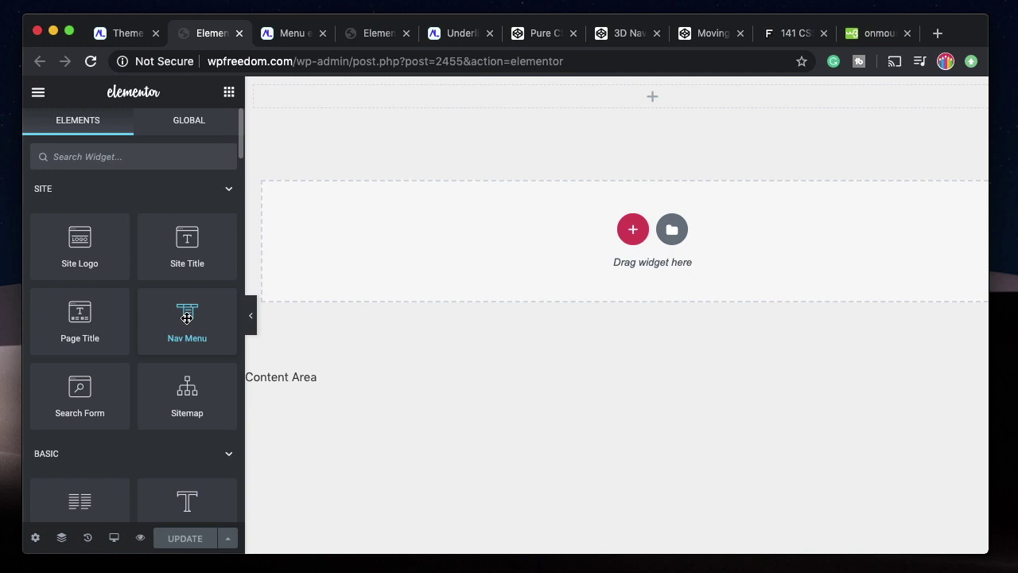
Browse the full-screen hamburger menu on the menu experiments page, then view the 3D menu example
click(290, 36)
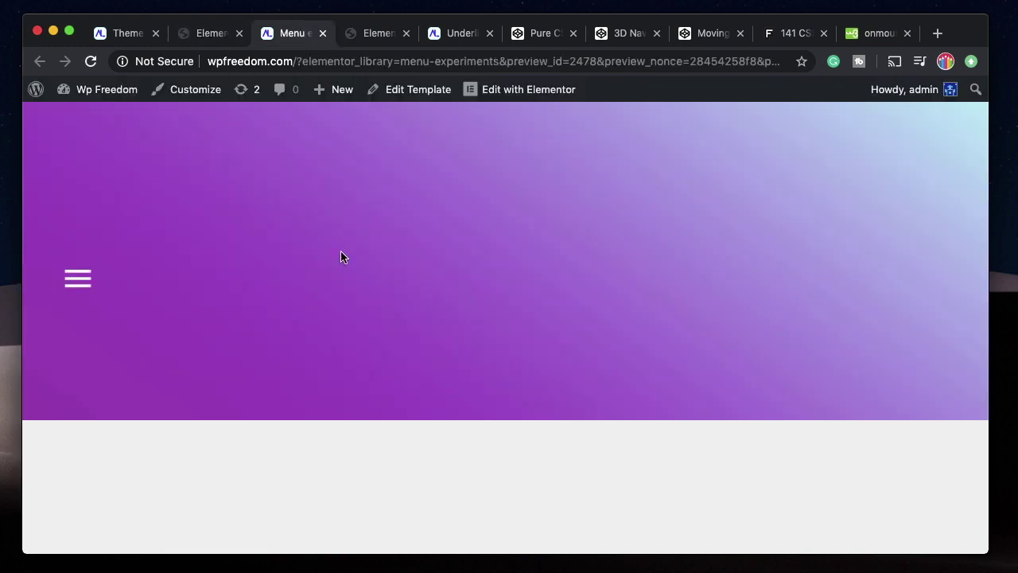
click(78, 286)
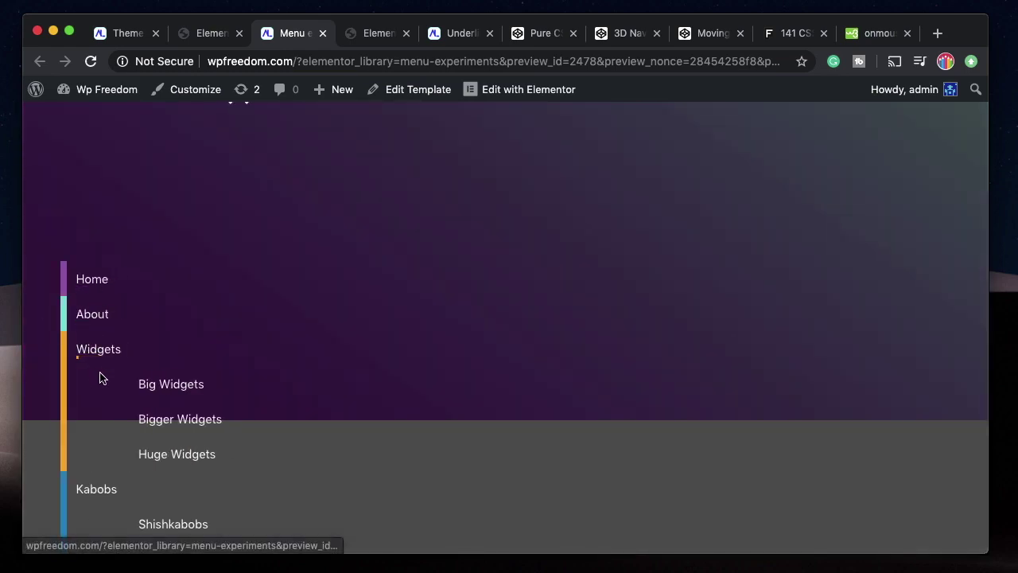
scroll(173, 409, down, 3)
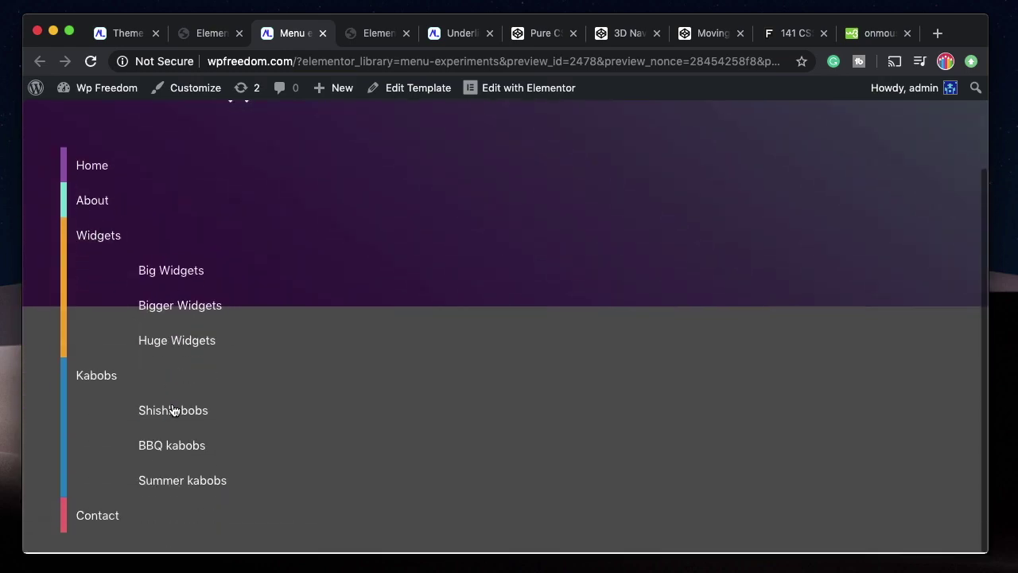
scroll(171, 411, up, 3)
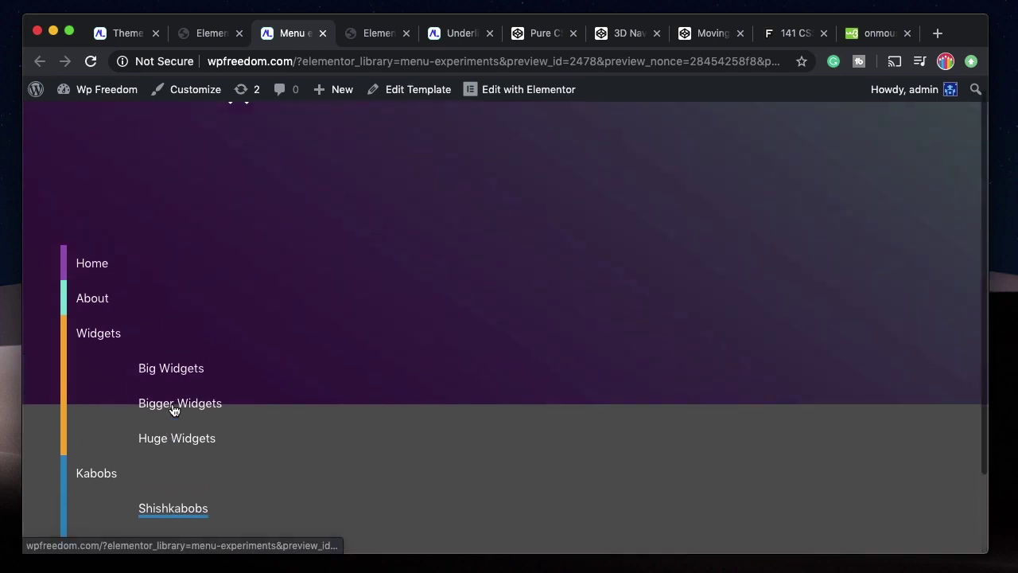
click(233, 110)
click(373, 37)
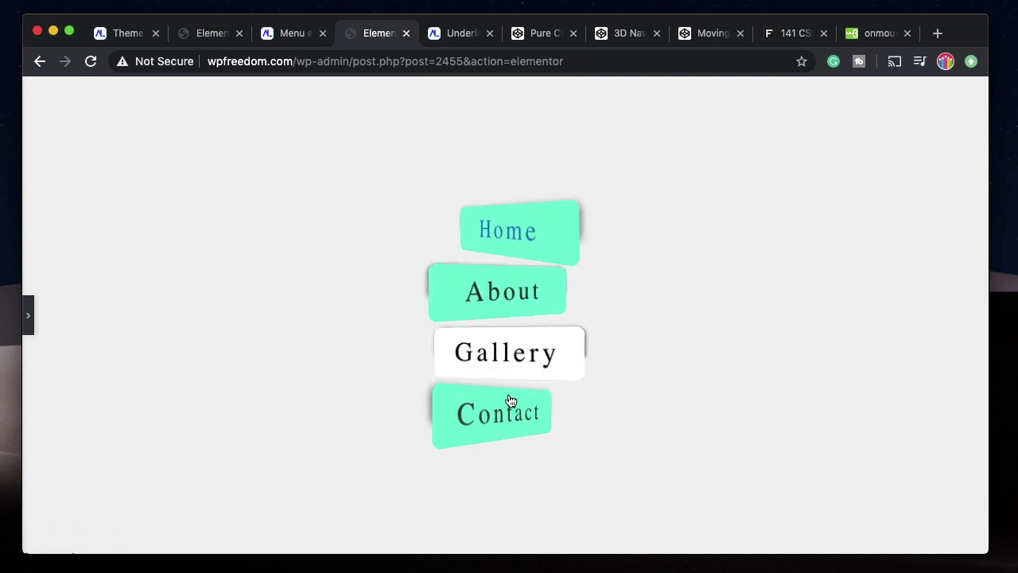
View the underlined menu example page
click(460, 35)
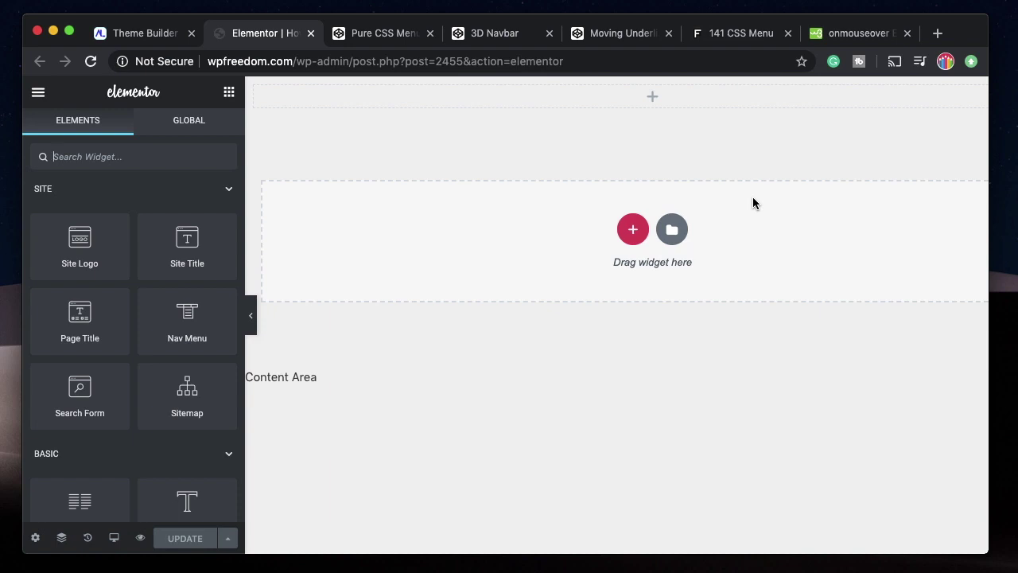
Replace the empty top section with a three-column structure, Nav Menu in the middle column
mouse_move(654, 96)
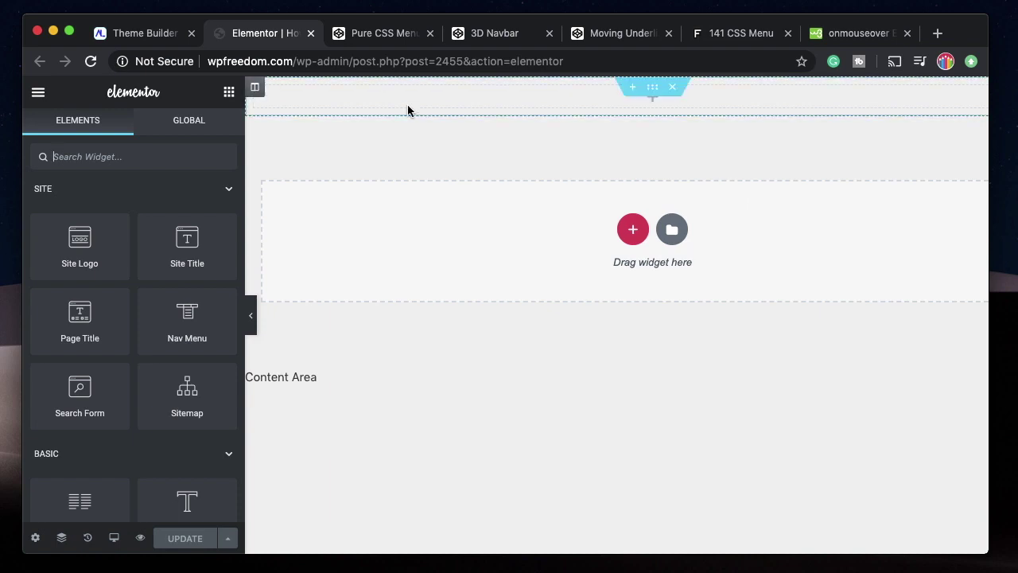
key(Delete)
click(632, 199)
click(623, 238)
mouse_move(899, 114)
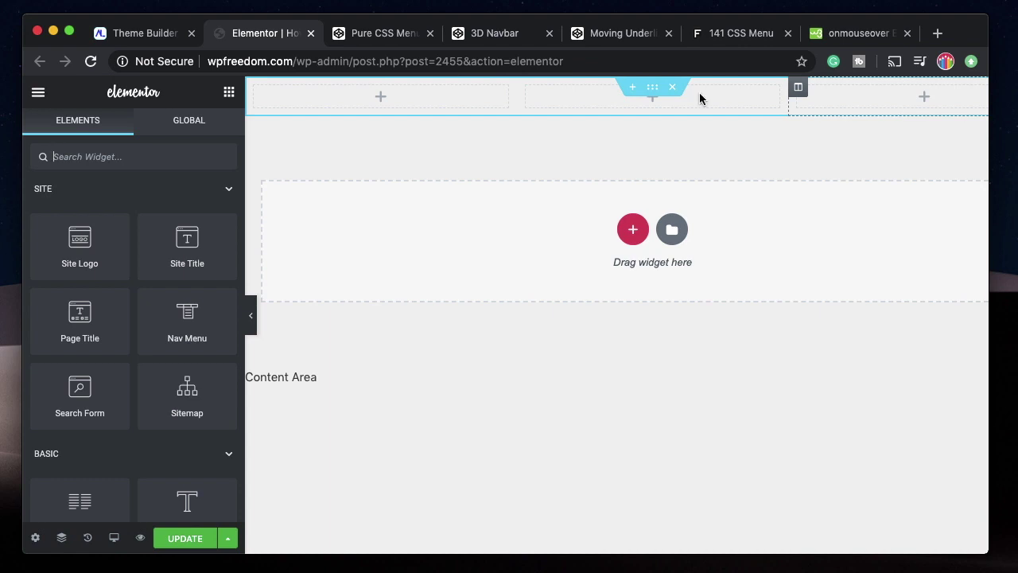
drag(319, 234, 622, 98)
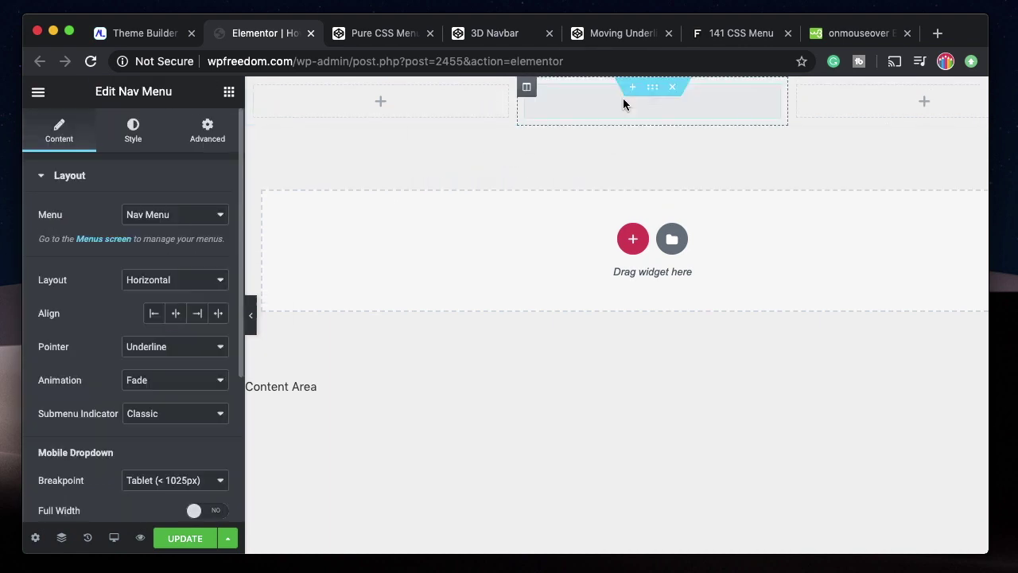
Place the Site Logo in the left column and set its Image Size to Custom
click(403, 131)
drag(80, 239, 380, 139)
click(924, 148)
click(487, 90)
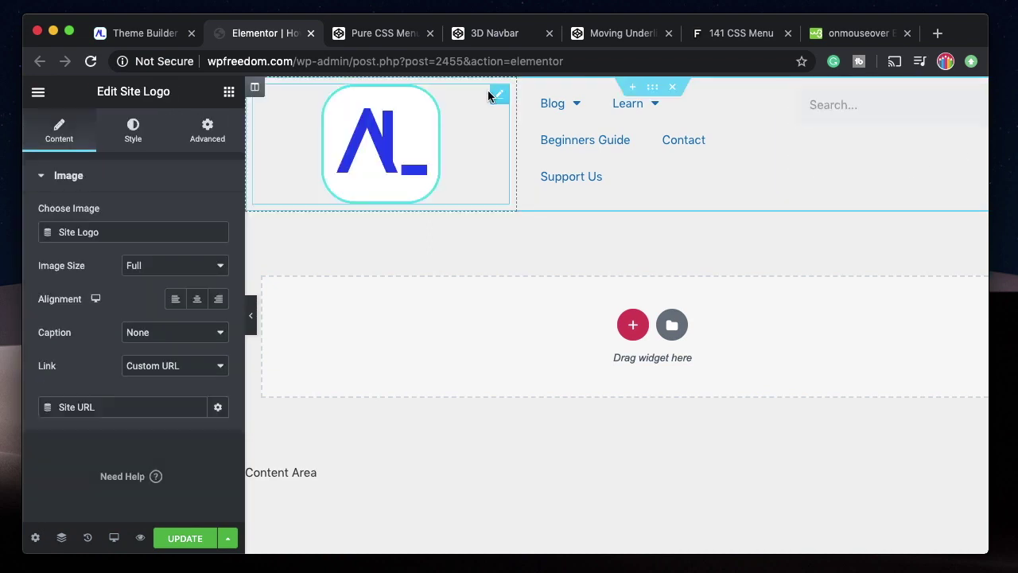
click(159, 266)
click(159, 279)
Set the three column widths to 10, 70 and 20 percent, then update the template
click(255, 86)
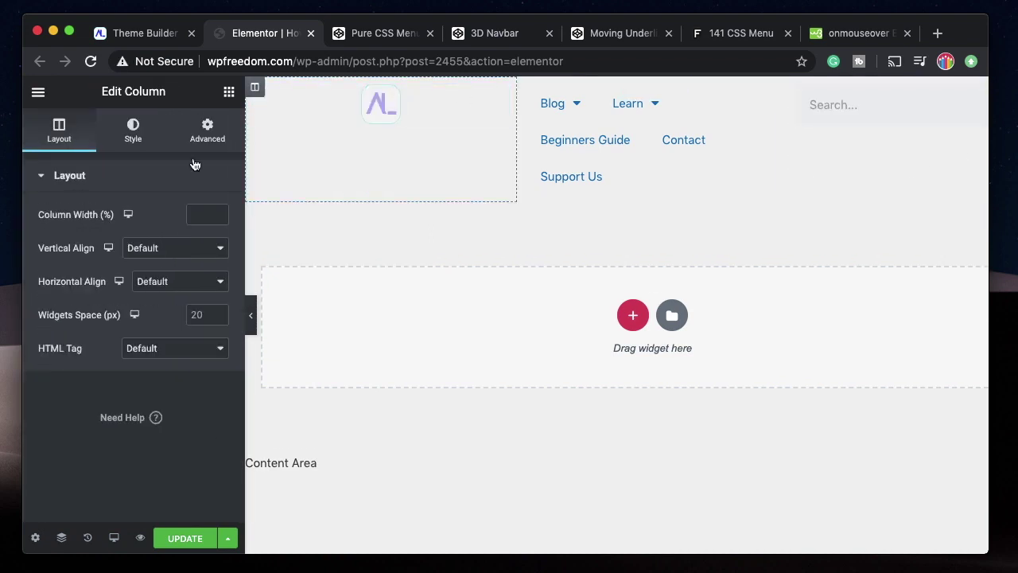
text(10)
double_click(199, 215)
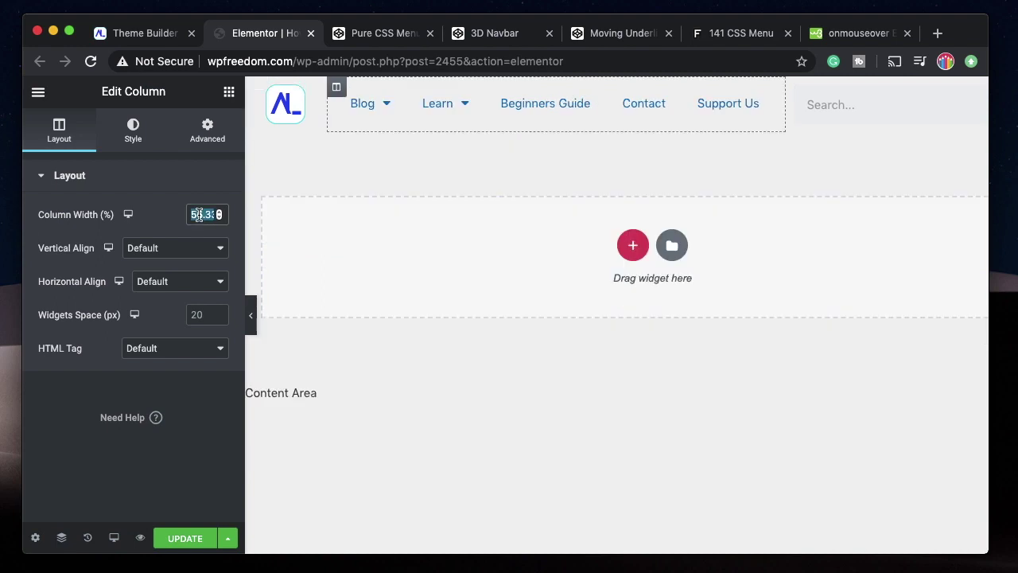
text(70)
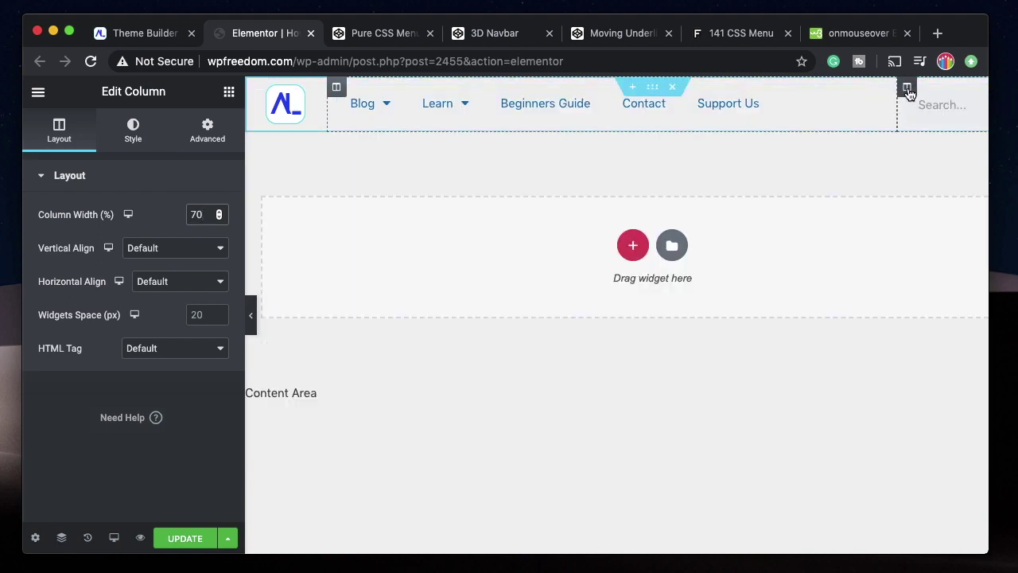
click(908, 89)
double_click(199, 215)
text(20)
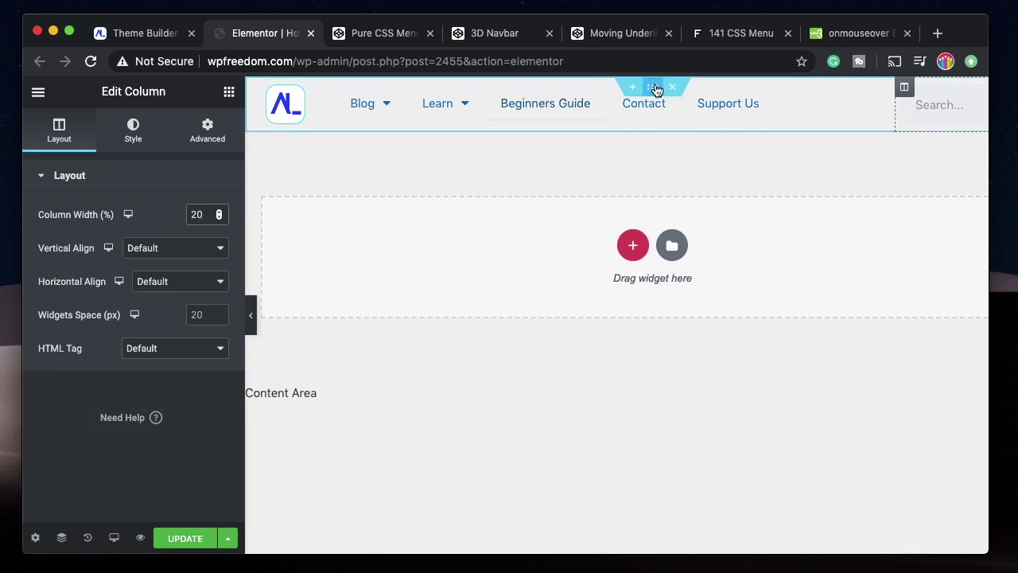
click(654, 87)
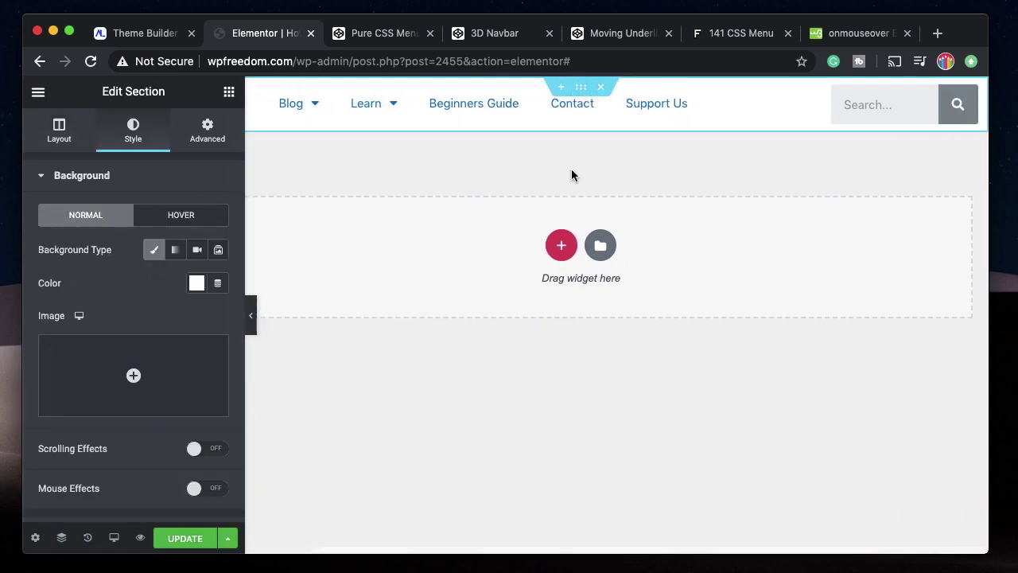
click(183, 541)
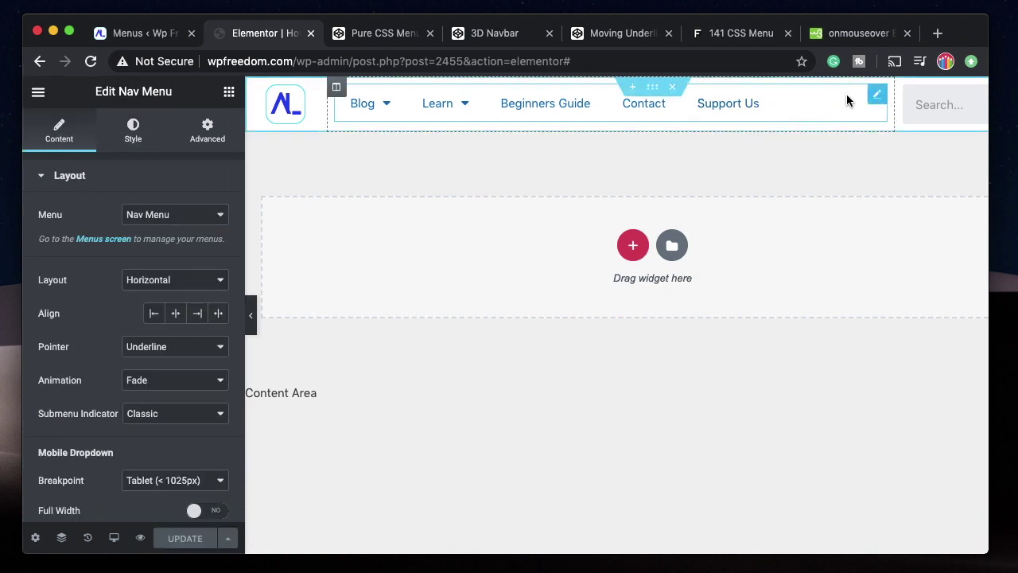
click(134, 35)
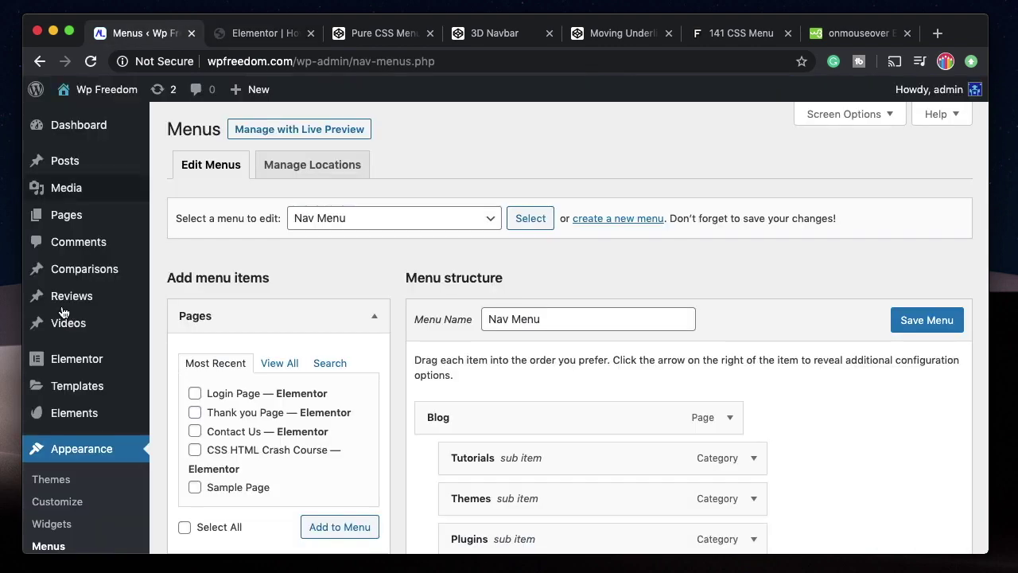
scroll(92, 452, down, 3)
scroll(286, 156, up, 3)
scroll(470, 175, down, 3)
scroll(412, 313, down, 1)
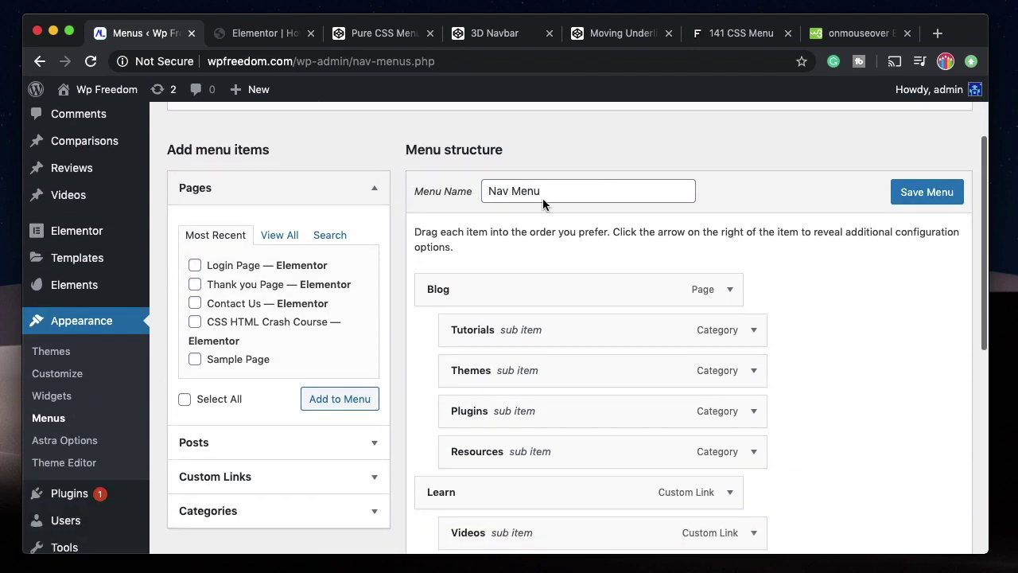
triple_click(563, 191)
scroll(501, 295, down, 1)
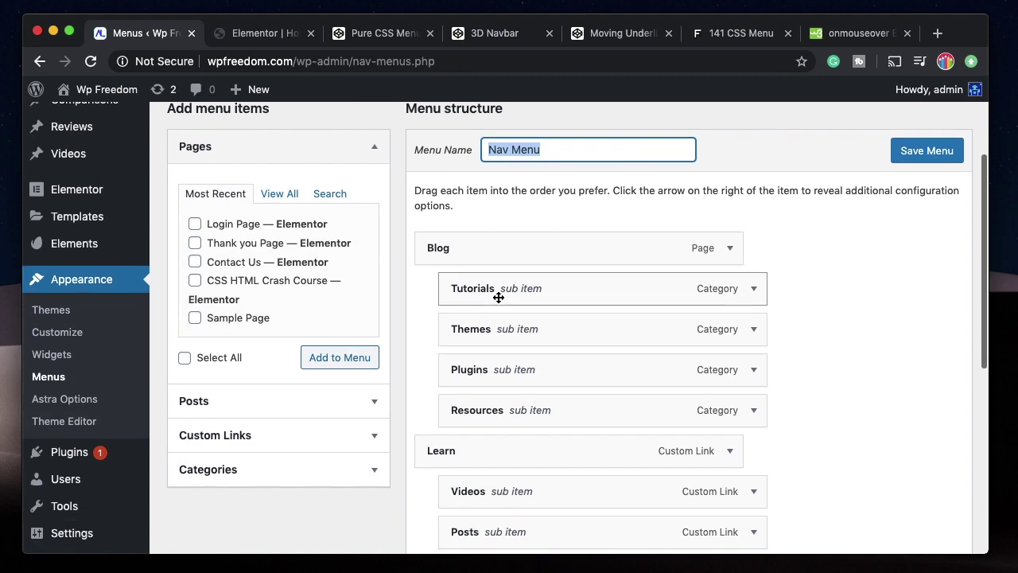
scroll(530, 397, down, 5)
scroll(527, 395, up, 4)
scroll(527, 395, down, 10)
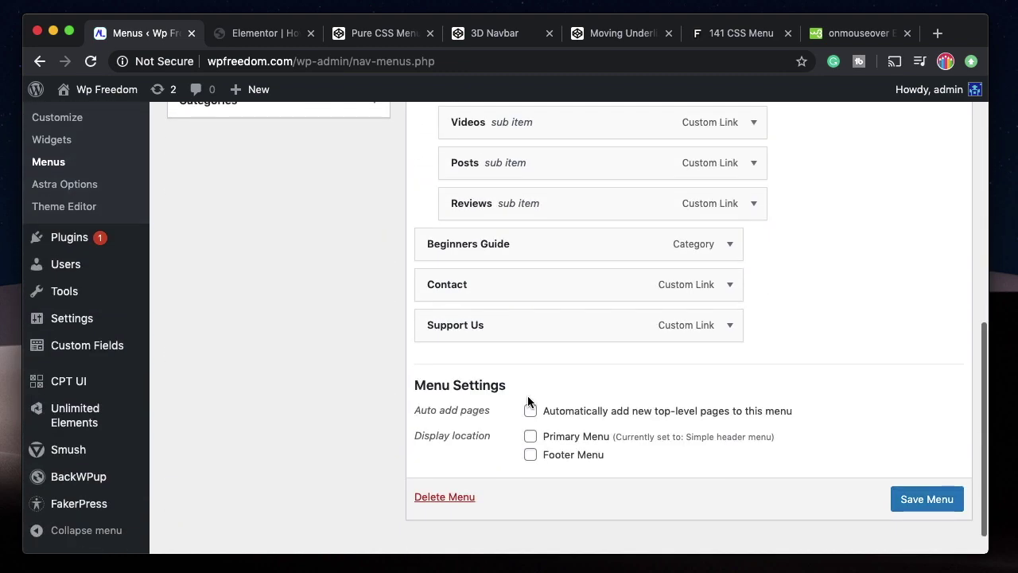
scroll(528, 398, up, 9)
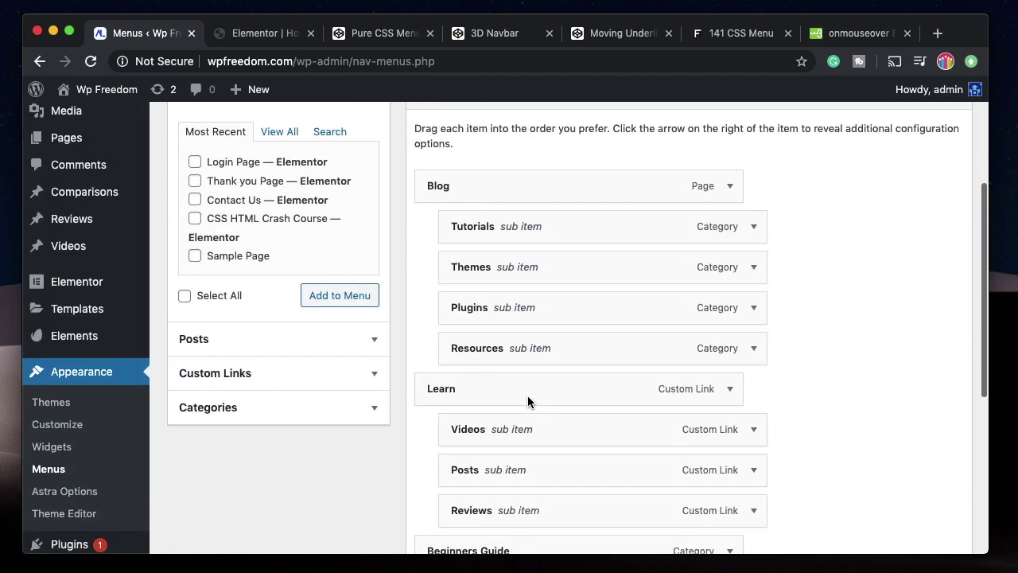
click(290, 375)
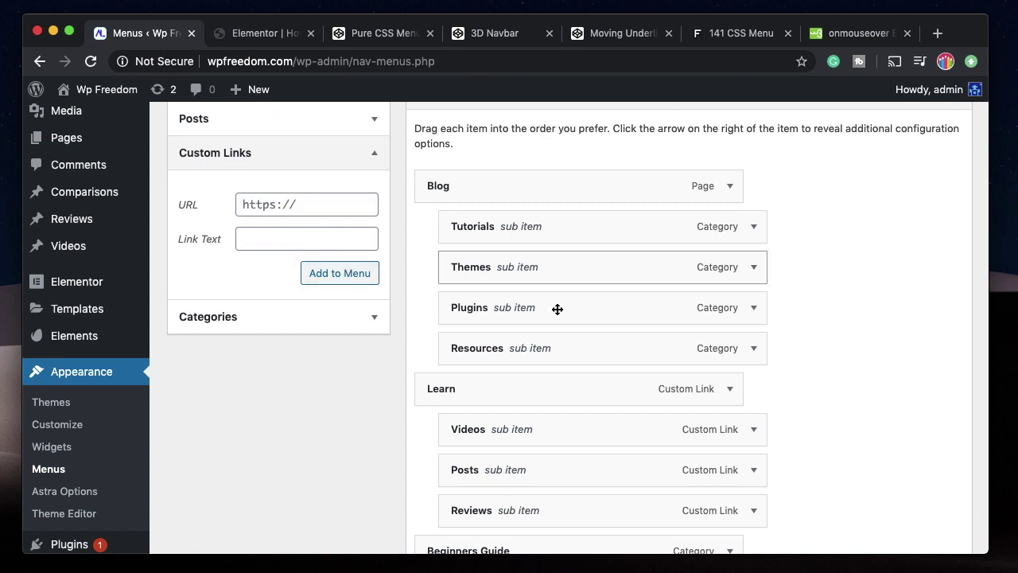
scroll(539, 286, up, 5)
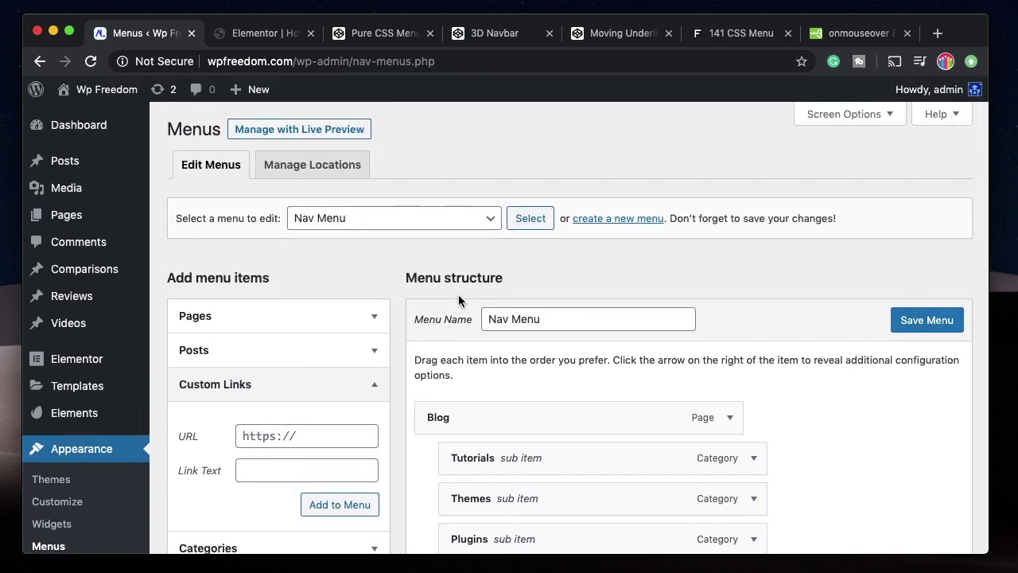
click(263, 32)
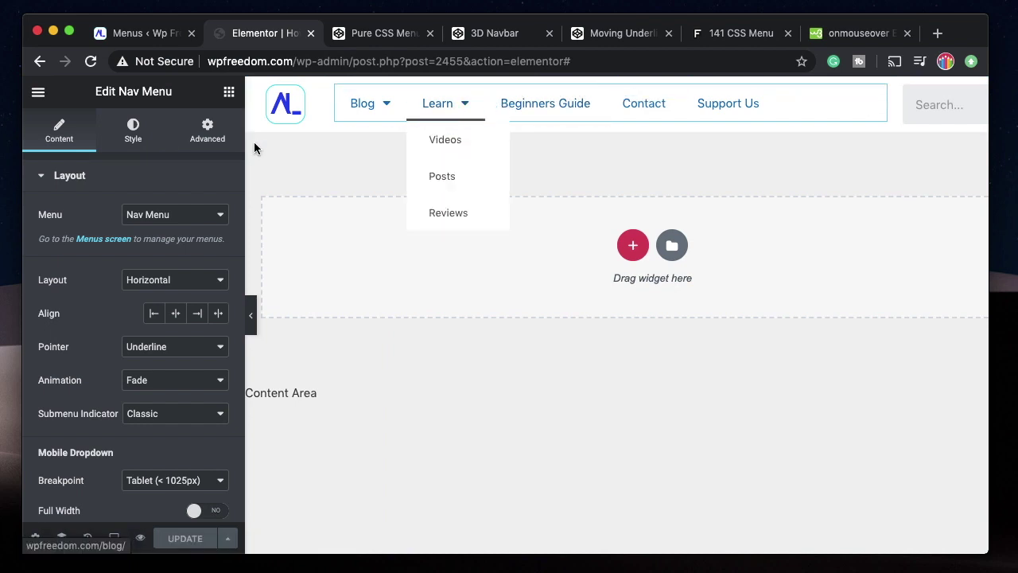
Keep Nav Menu as the menu, try the Dropdown layout, then return to Horizontal
click(177, 217)
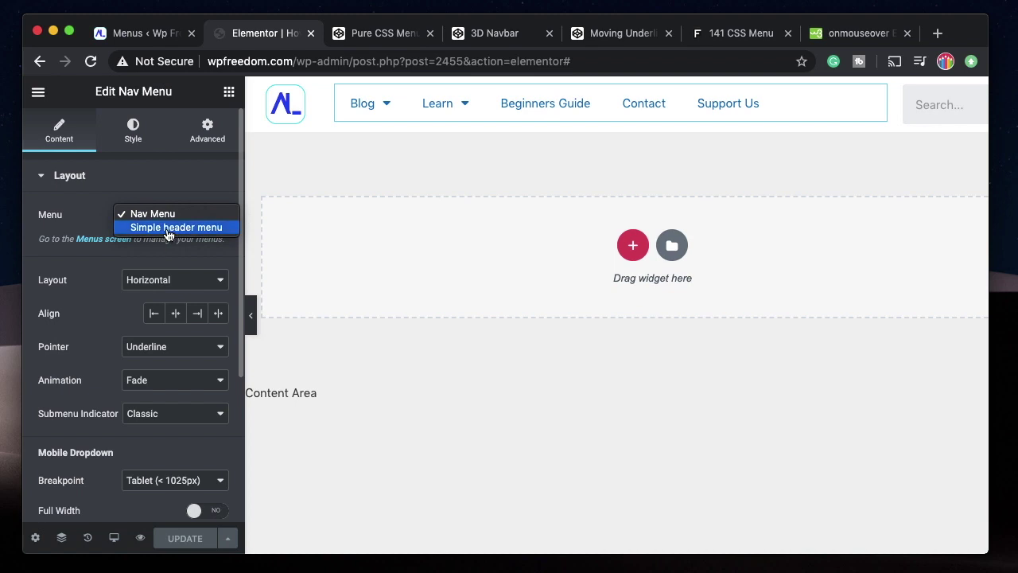
click(169, 185)
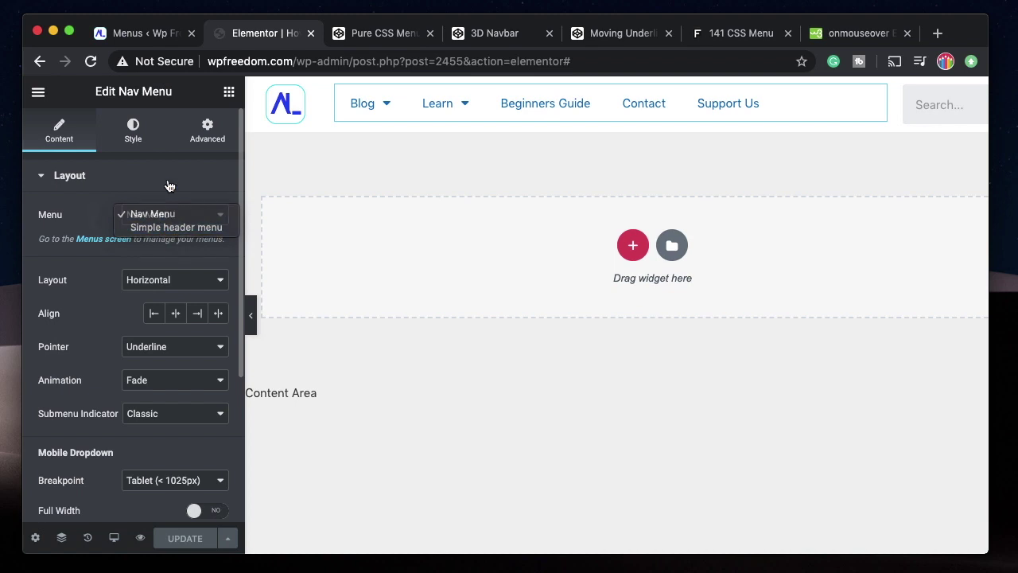
click(185, 283)
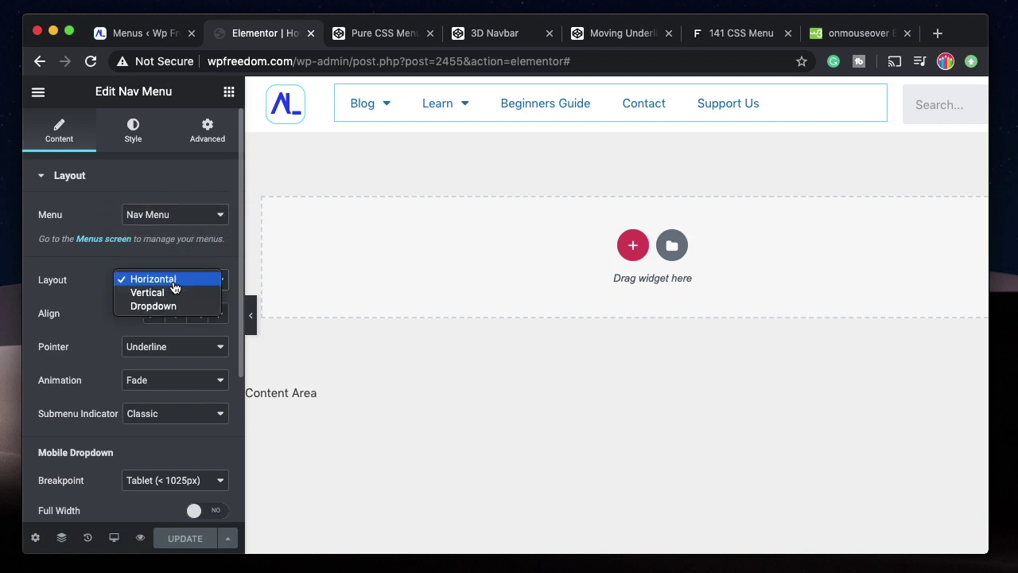
click(180, 306)
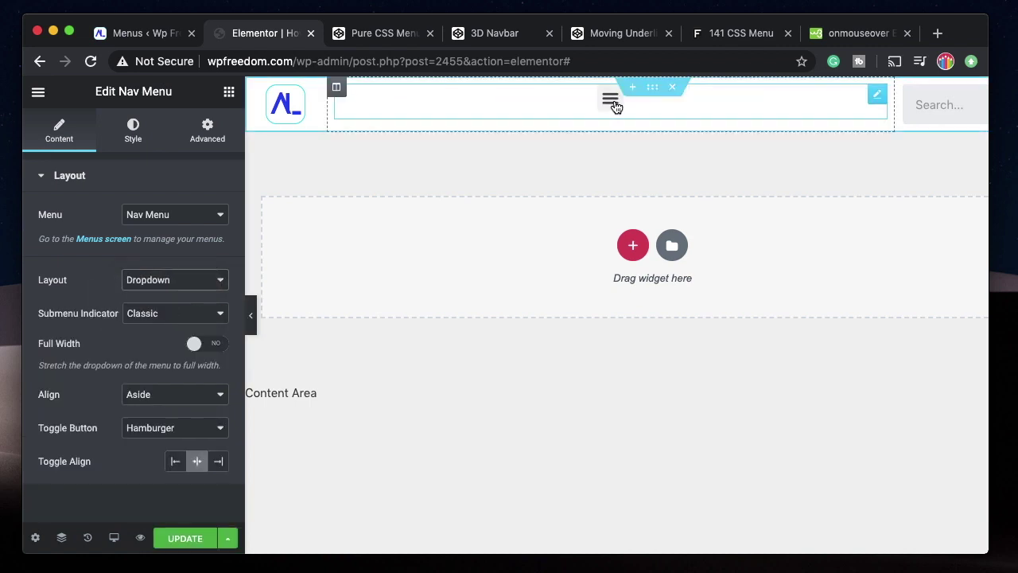
click(610, 100)
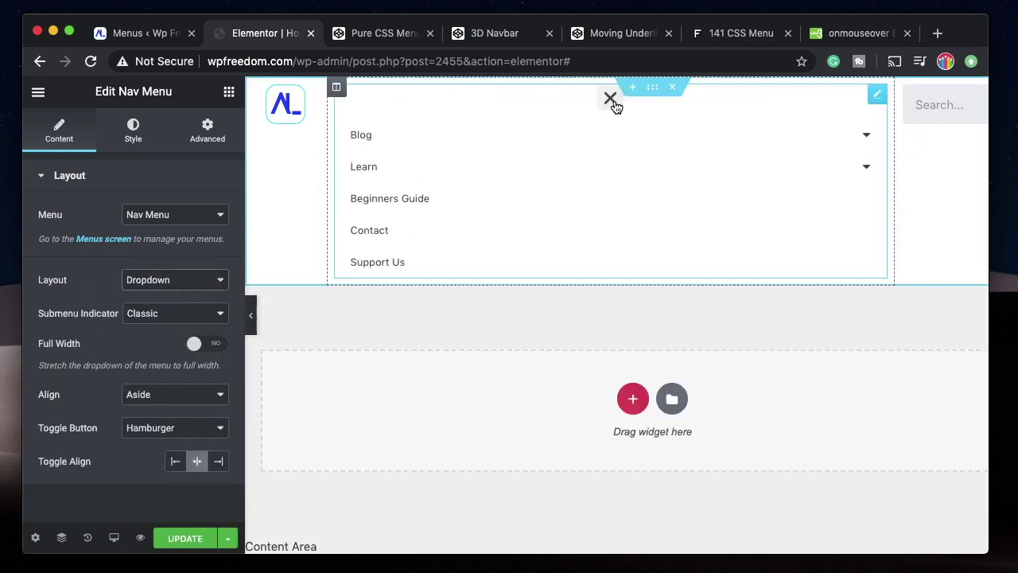
click(610, 99)
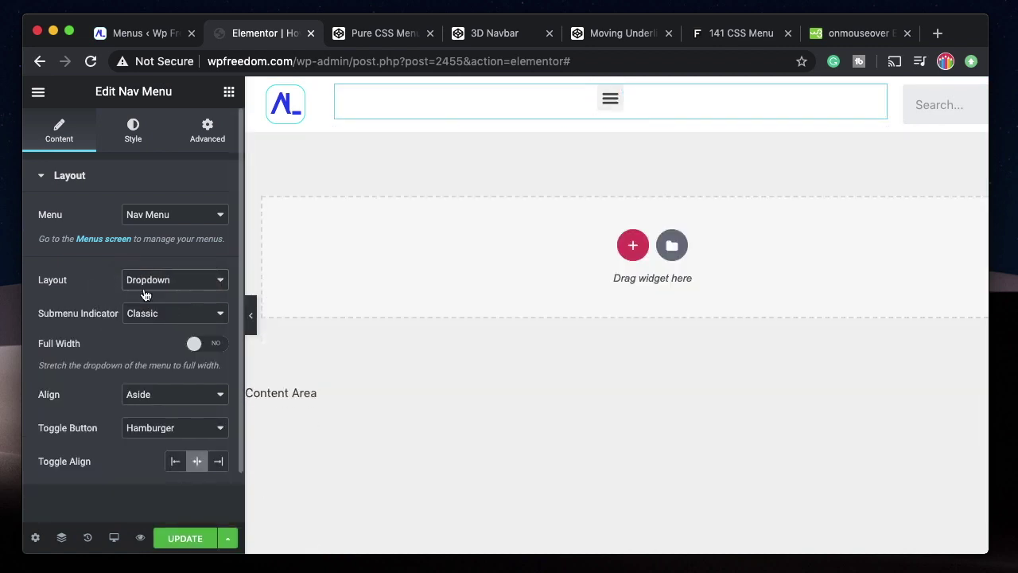
click(161, 287)
click(168, 253)
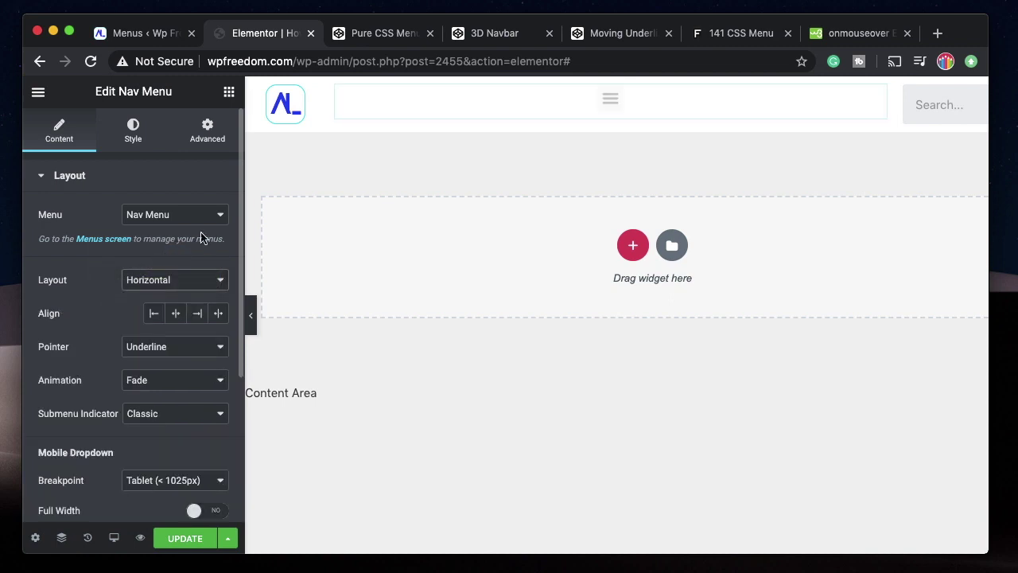
Try Justify, Right and Center alignment for the nav links, ending on Left
click(219, 315)
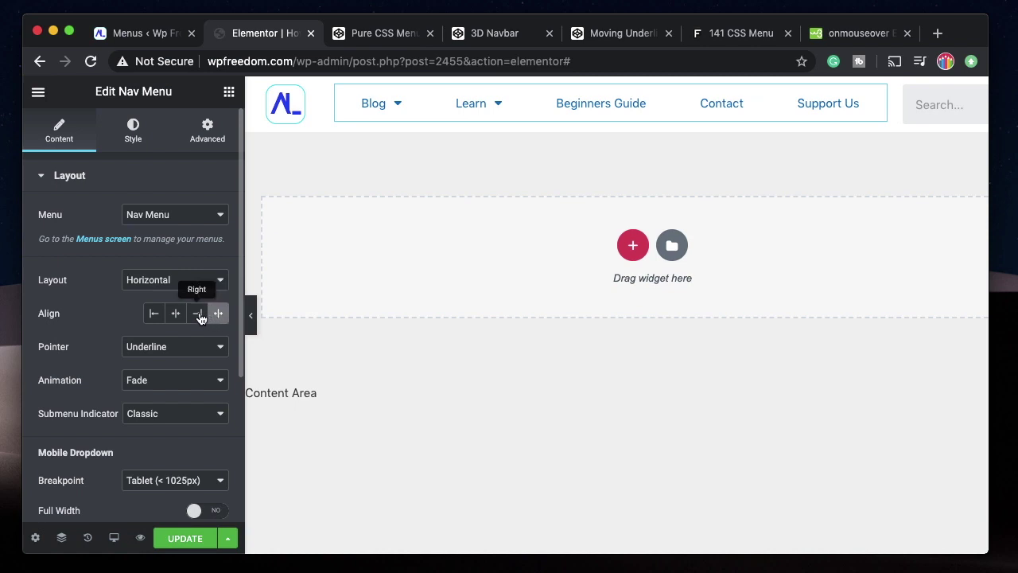
click(199, 316)
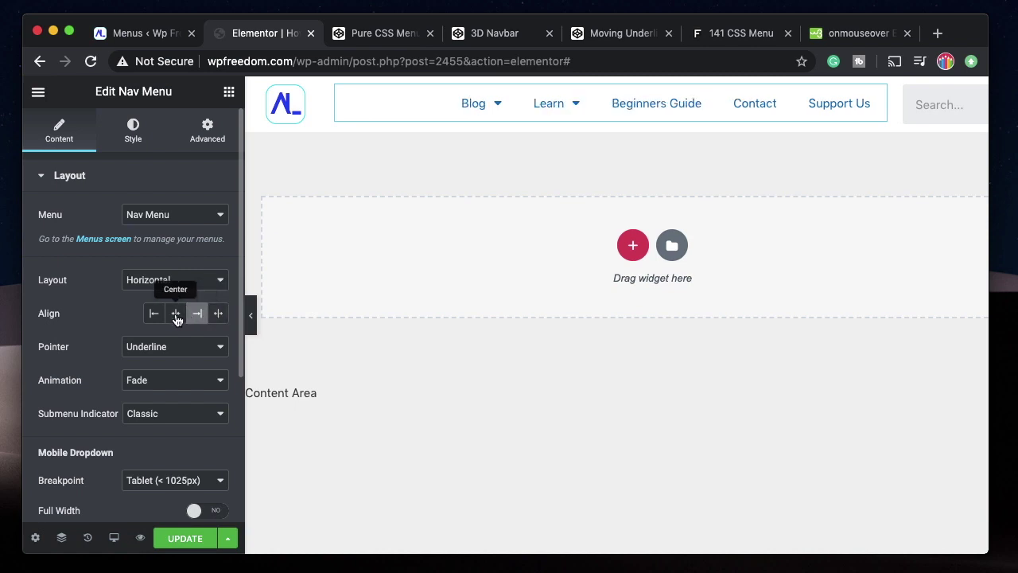
click(177, 318)
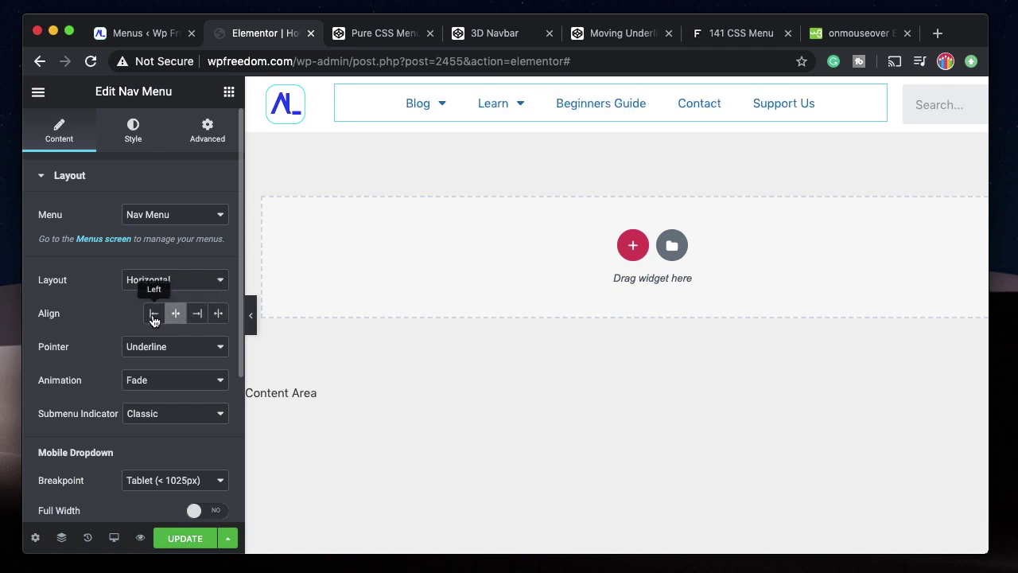
click(154, 318)
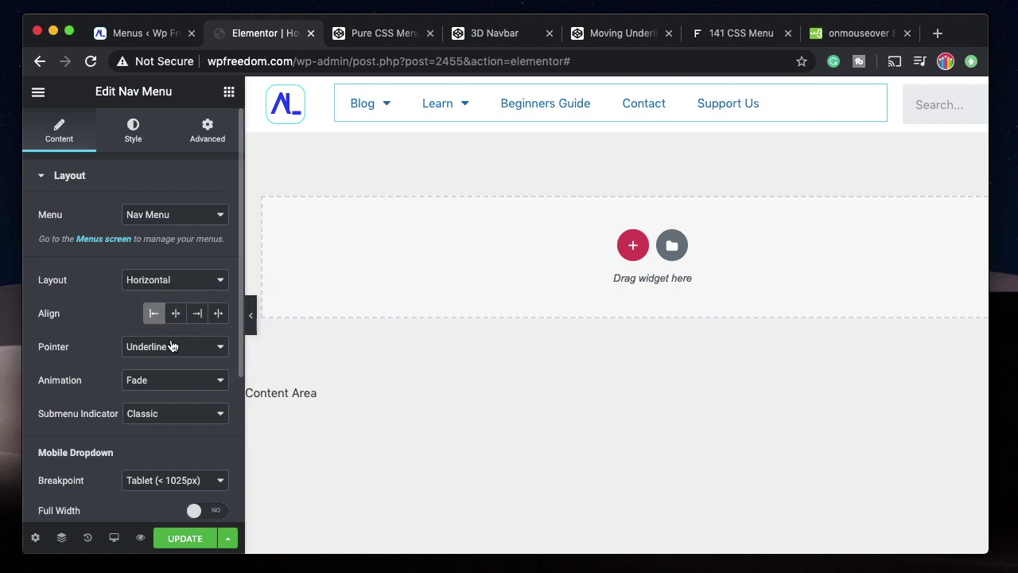
scroll(138, 394, down, 2)
Try Overline, Background and Text hover pointers, keeping the Grow animation
click(163, 269)
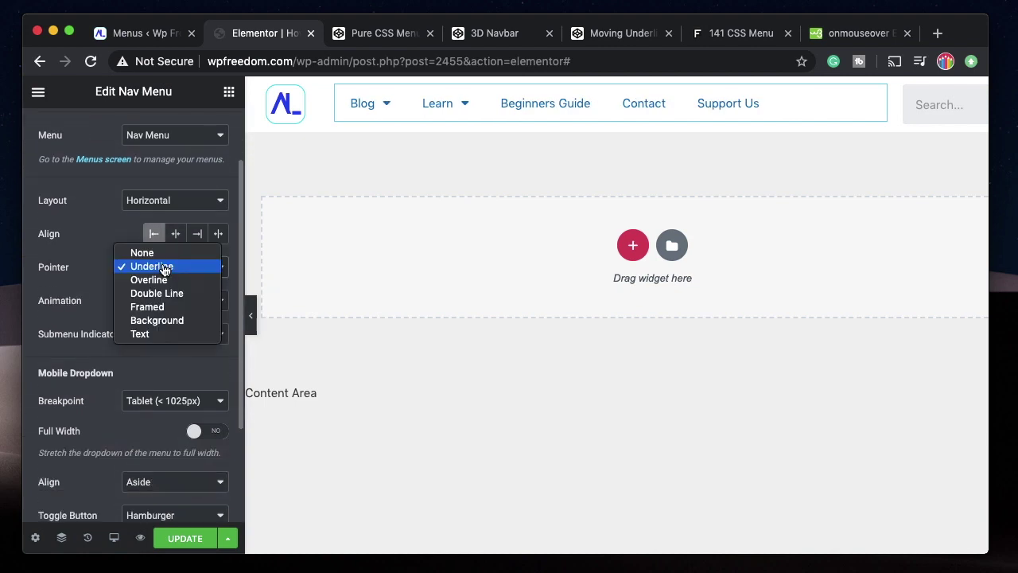
click(148, 280)
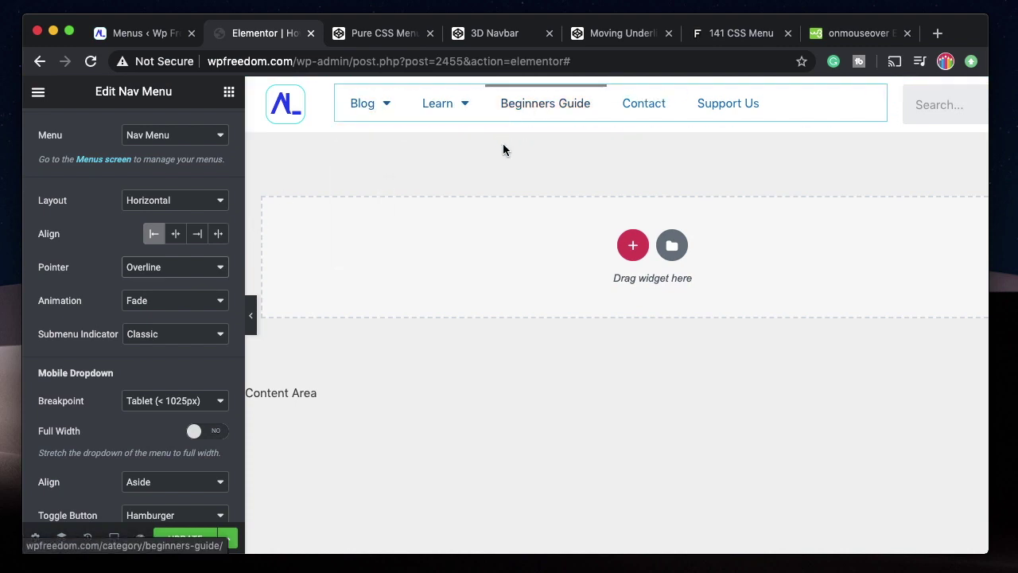
click(164, 269)
click(156, 308)
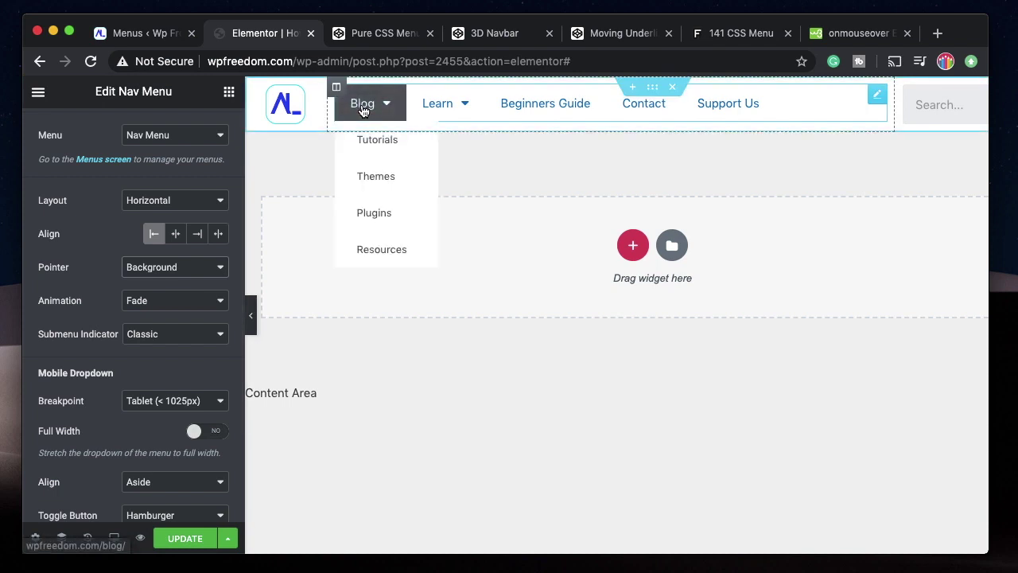
click(156, 271)
click(155, 279)
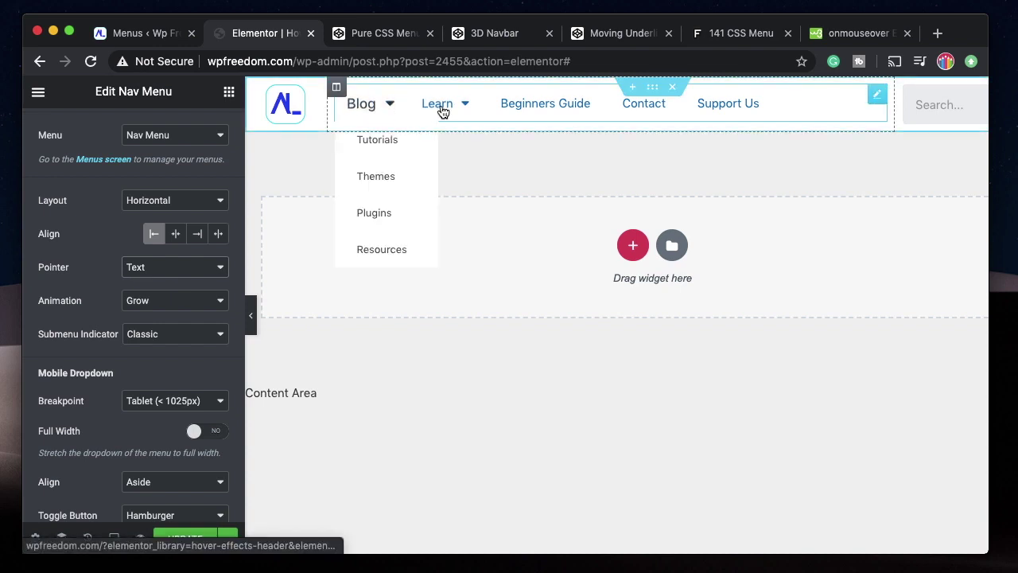
click(139, 300)
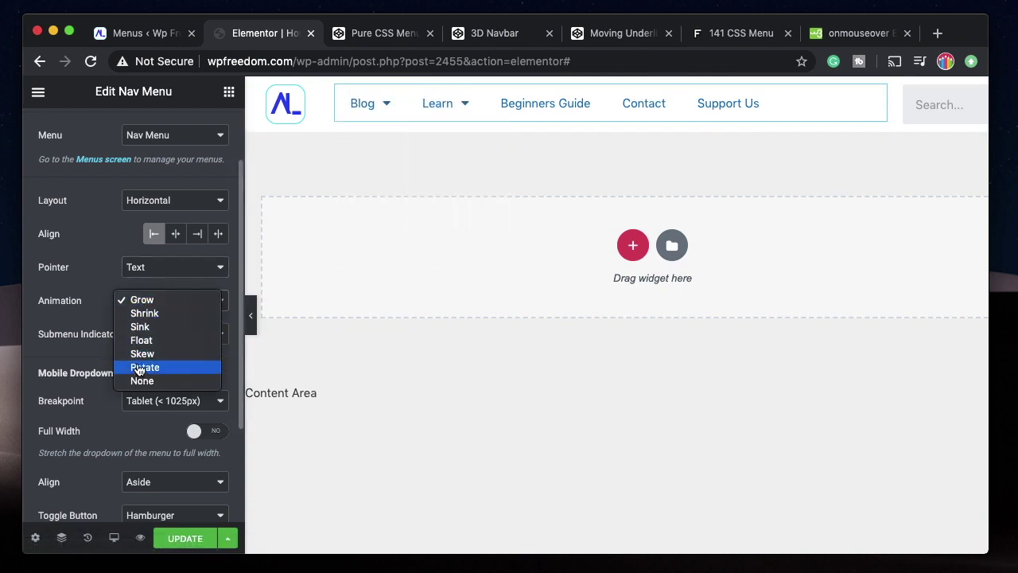
click(87, 300)
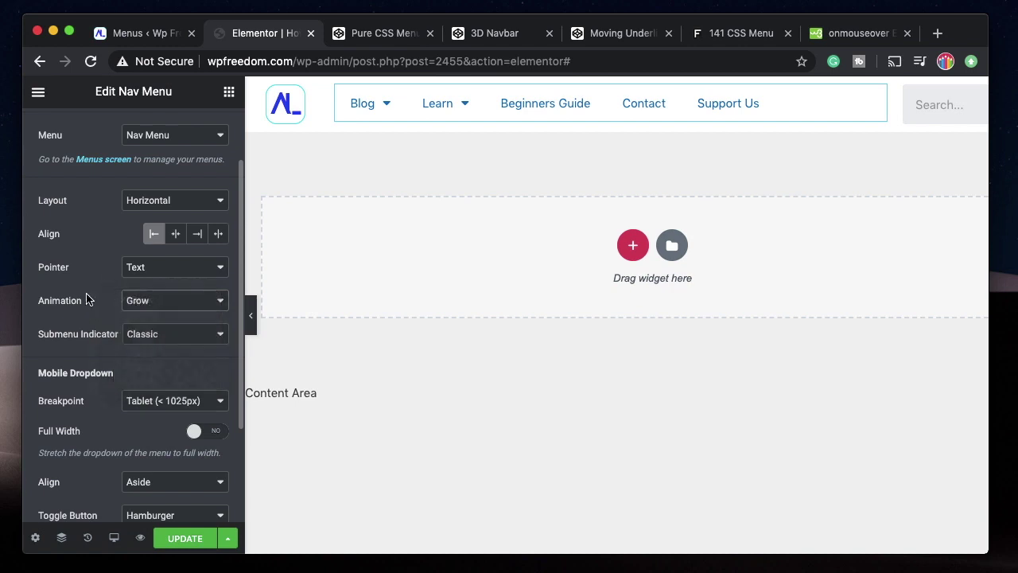
Set the hover pointer to None and preview the Blog submenu
click(145, 269)
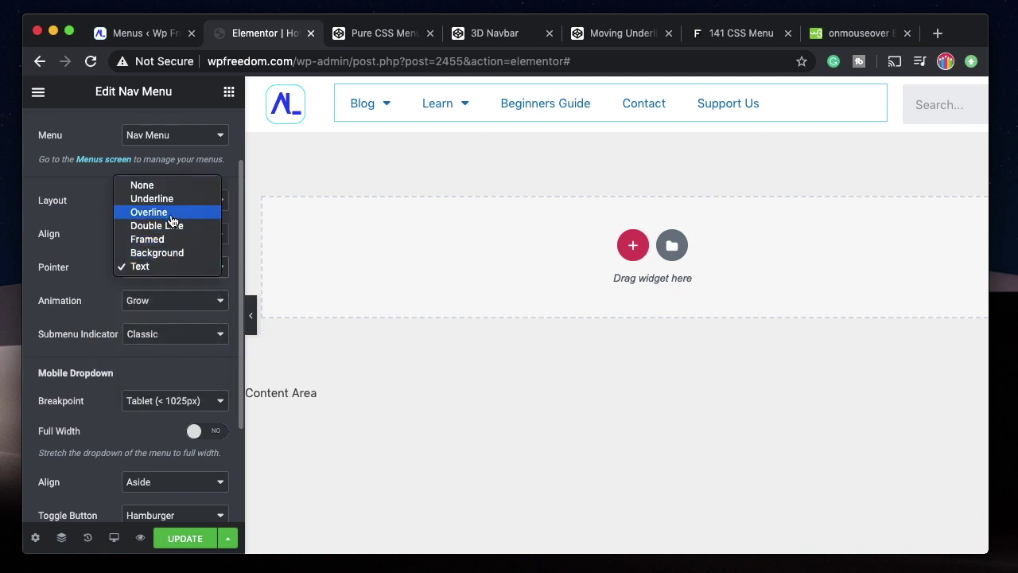
click(168, 187)
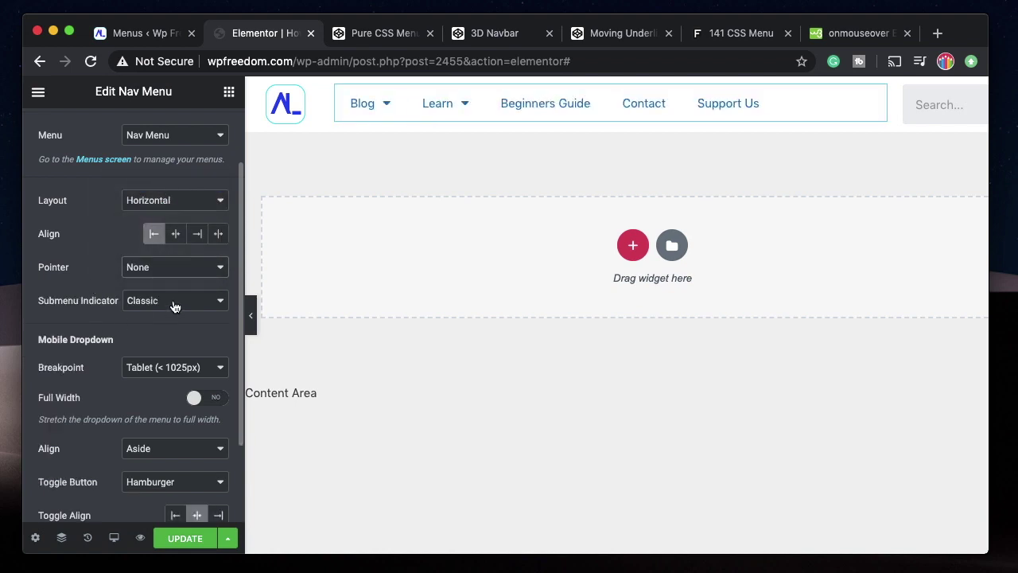
click(371, 105)
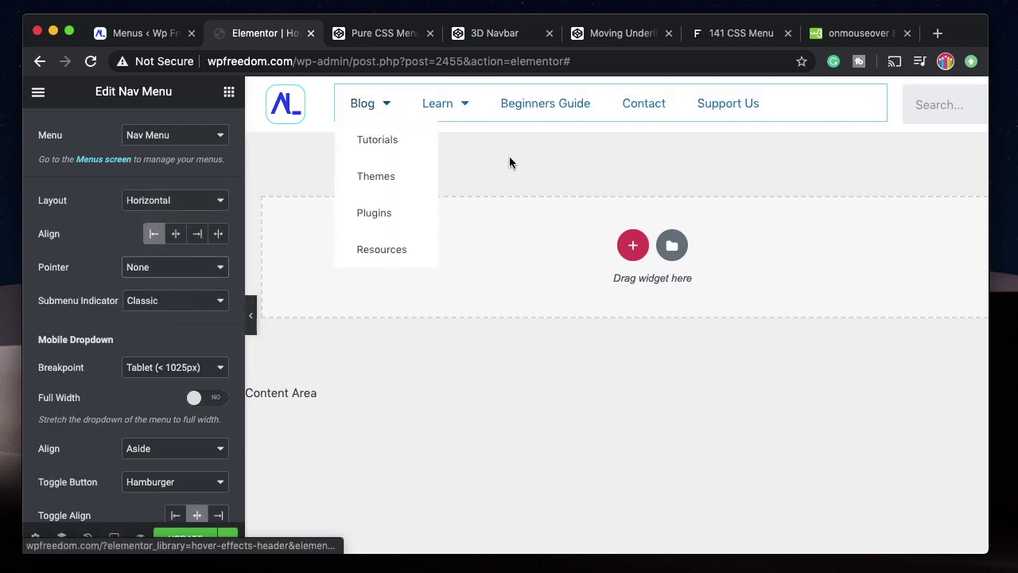
On the WordPress Menus page, move Tutorials out from under Blog and back
click(141, 33)
scroll(429, 374, down, 3)
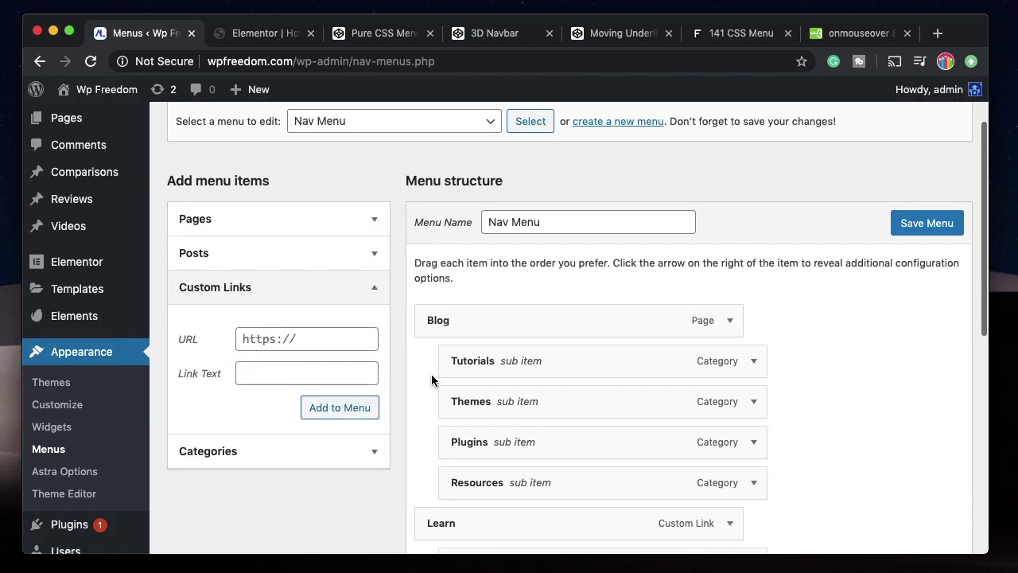
drag(523, 359, 453, 362)
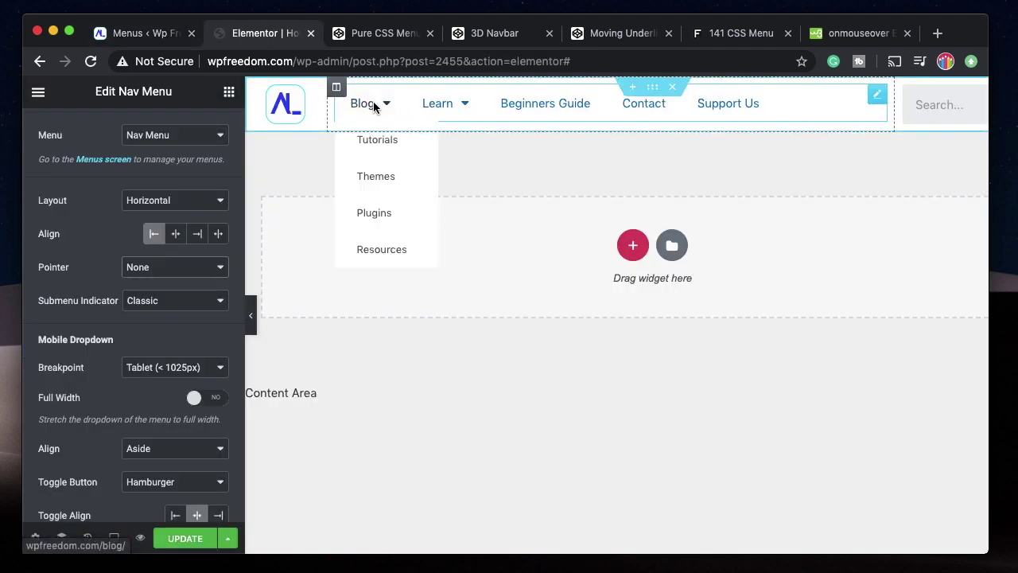
Try the Chevron submenu indicator, then settle on Angle arrows
click(177, 300)
key(Escape)
click(175, 302)
key(Escape)
click(175, 301)
click(173, 314)
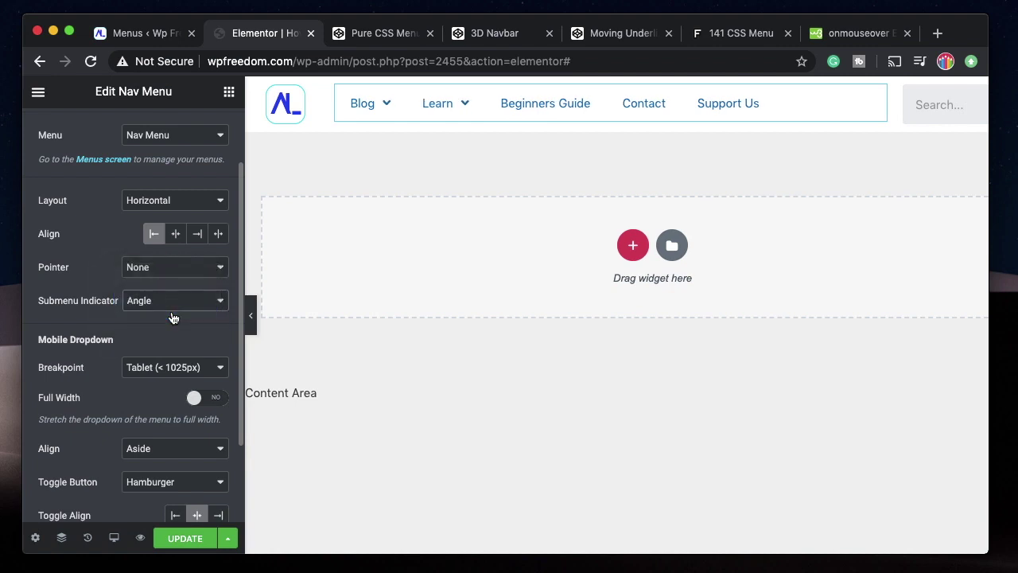